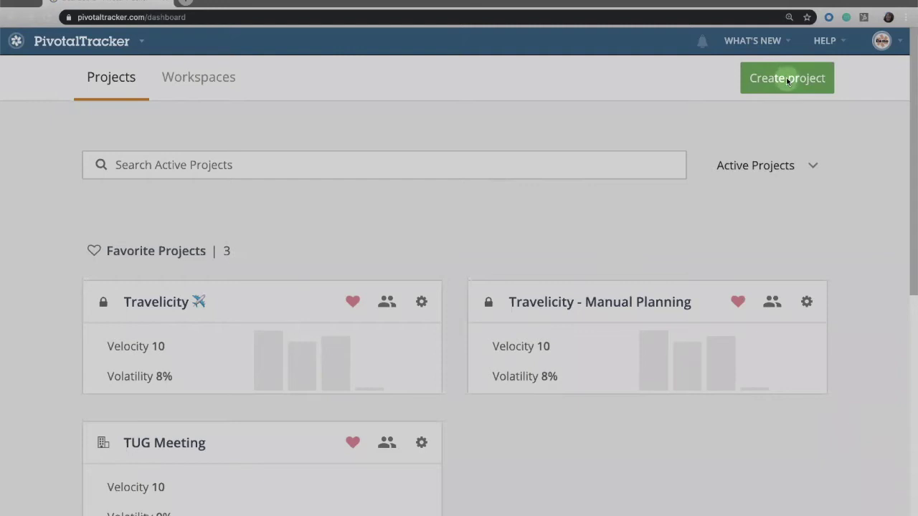
- Start a new project and enter 'Sample Project' as its name
left_click(786, 77)
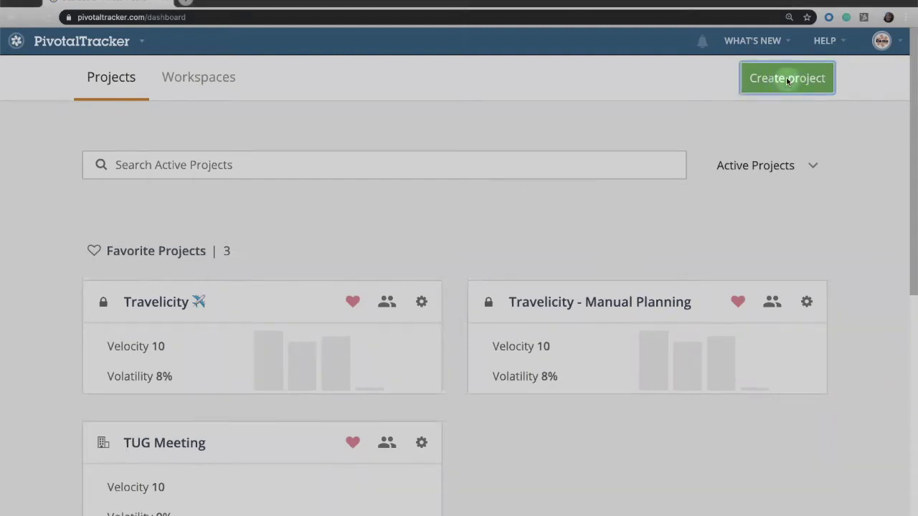
left_click(786, 78)
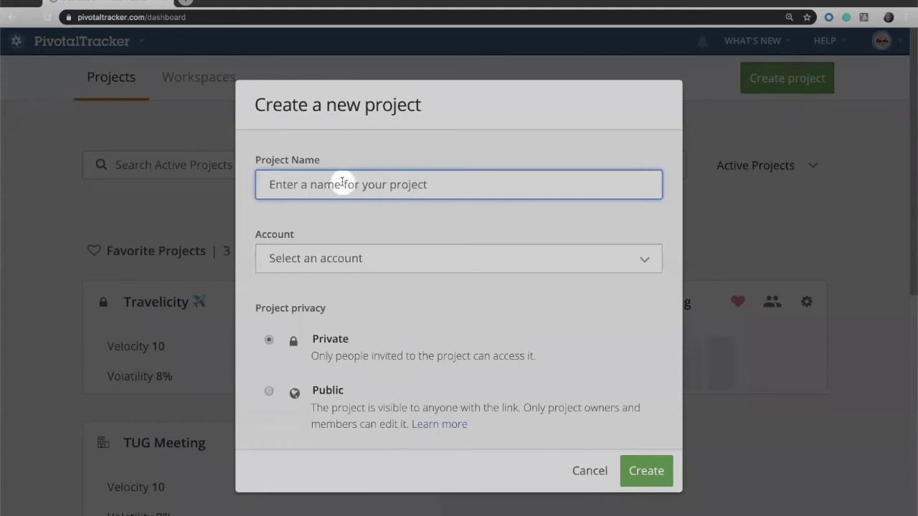
type("Sa")
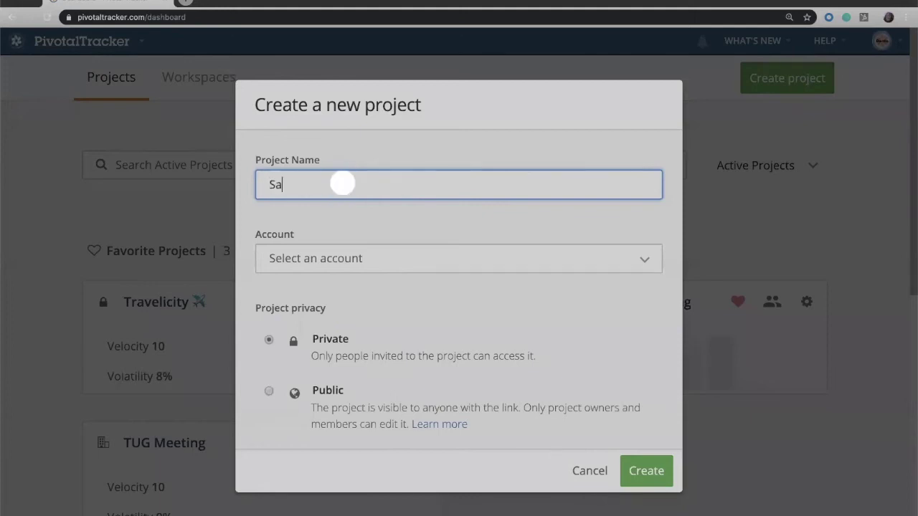
type("mple Pr")
type("oject")
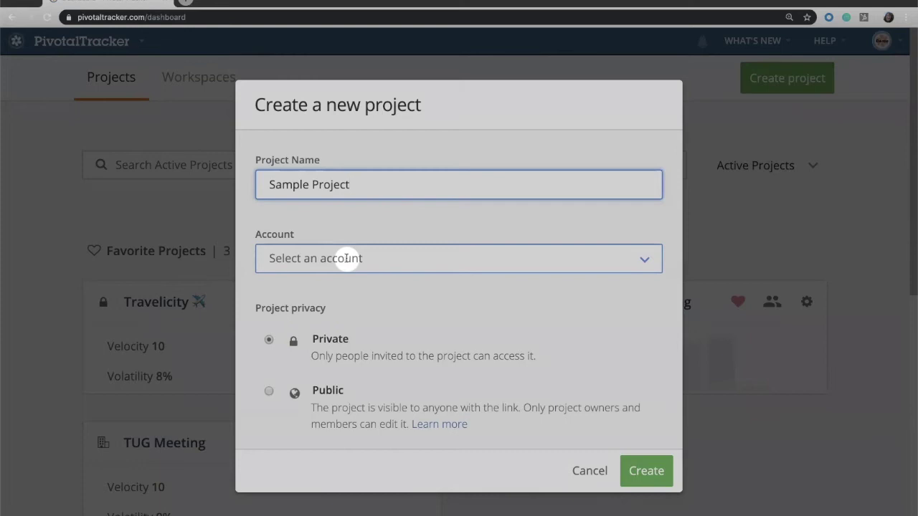
- Assign the project to Tracker Demo Account and switch its privacy to public
left_click(639, 260)
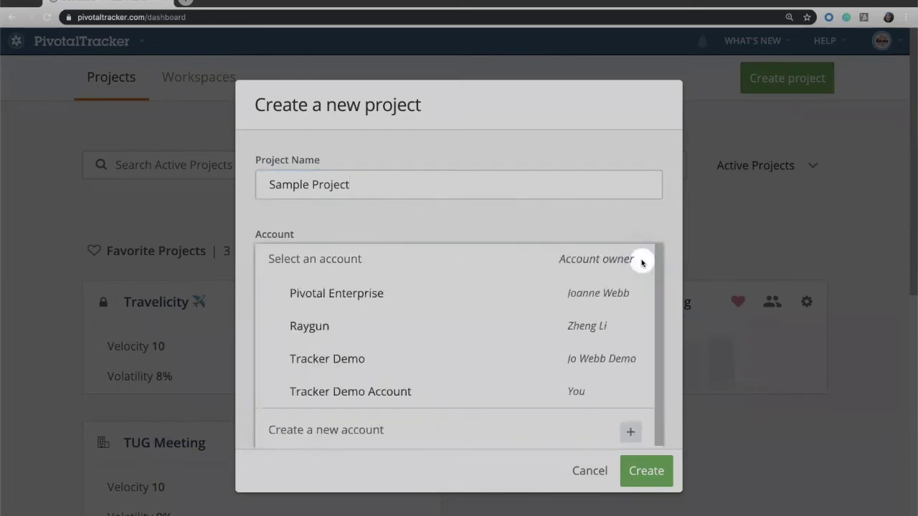
left_click(372, 396)
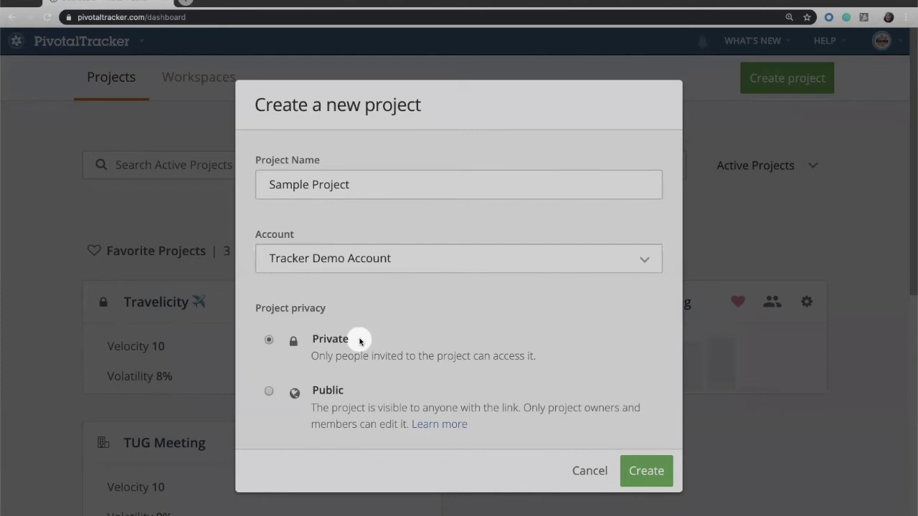
left_click(321, 393)
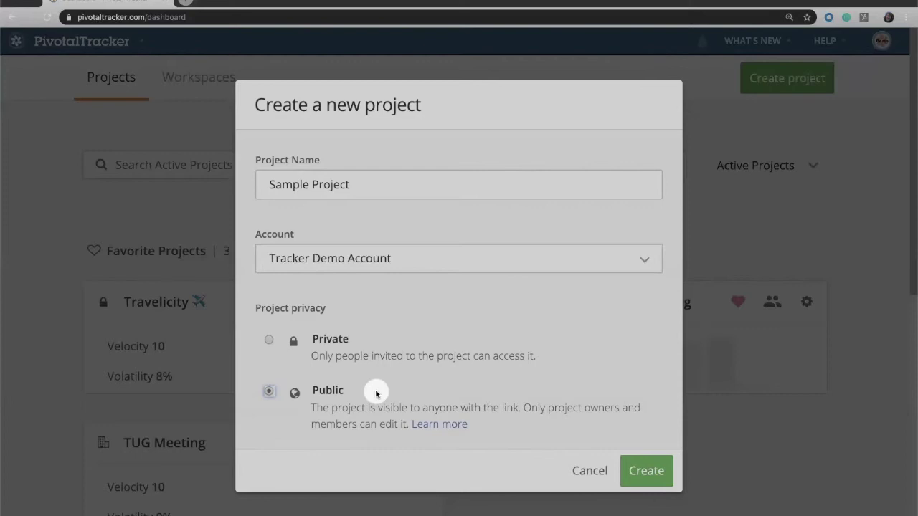
left_click(336, 342)
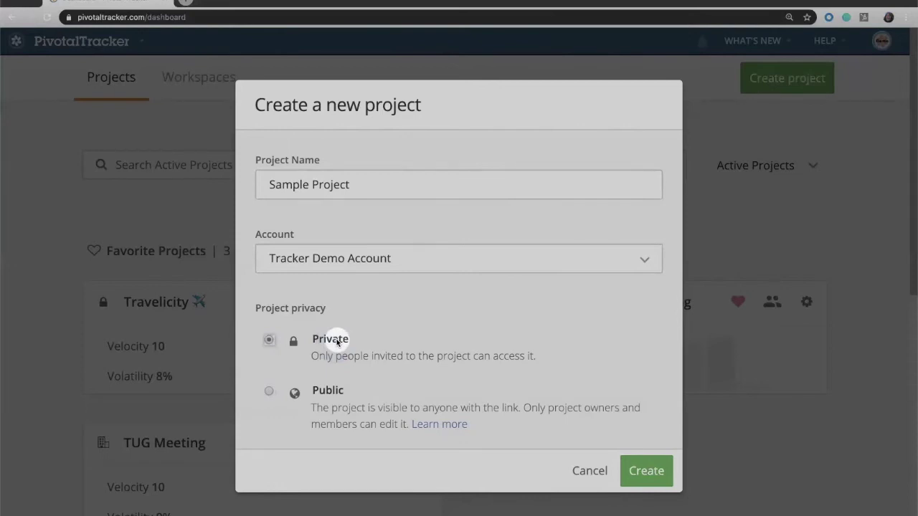
- Create Sample Project and go to its settings
left_click(646, 471)
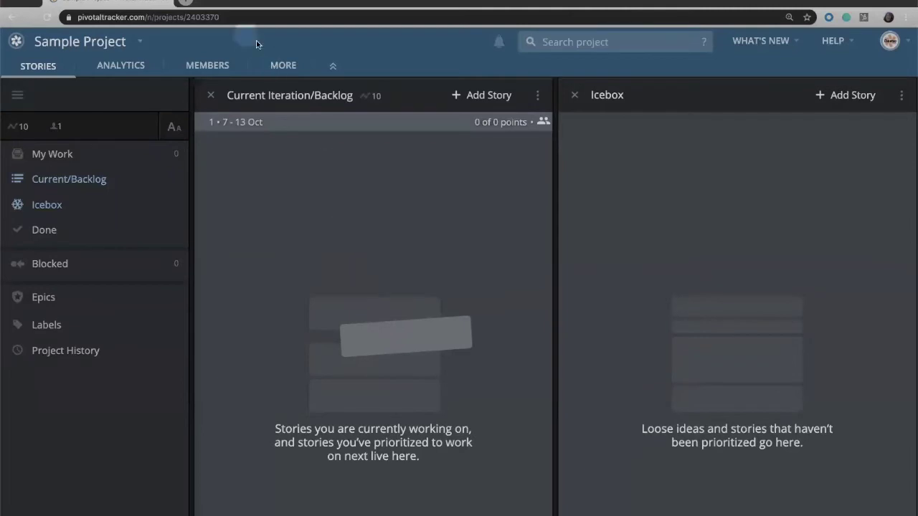
left_click(279, 66)
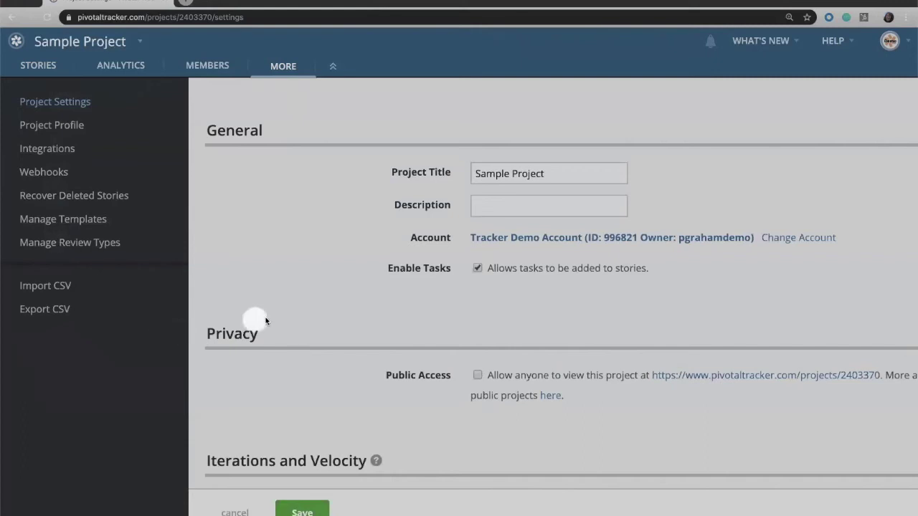
- Scroll the project settings down to Iterations and Velocity (Monday start, one-week iterations, velocity 10)
scroll(325, 320, "down", 1)
scroll(325, 320, "down", 1)
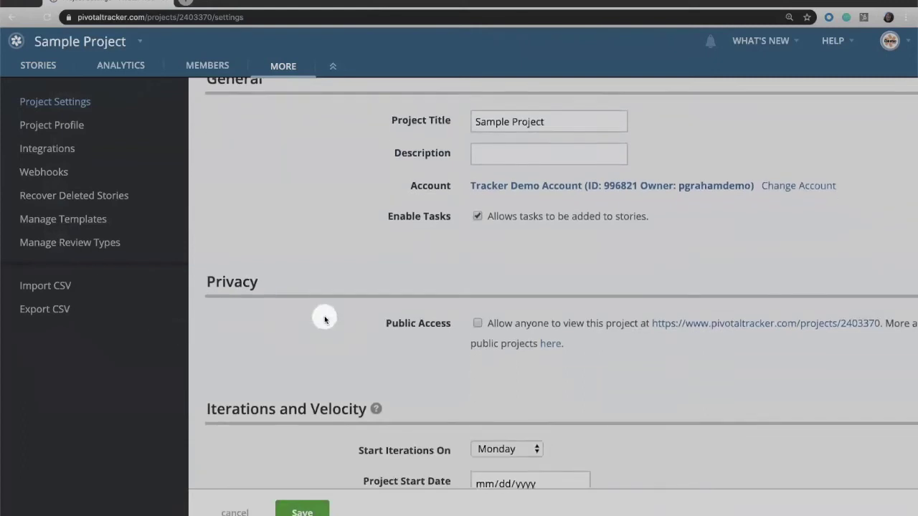
scroll(324, 320, "down", 1)
scroll(324, 320, "down", 1)
scroll(324, 320, "down", 2)
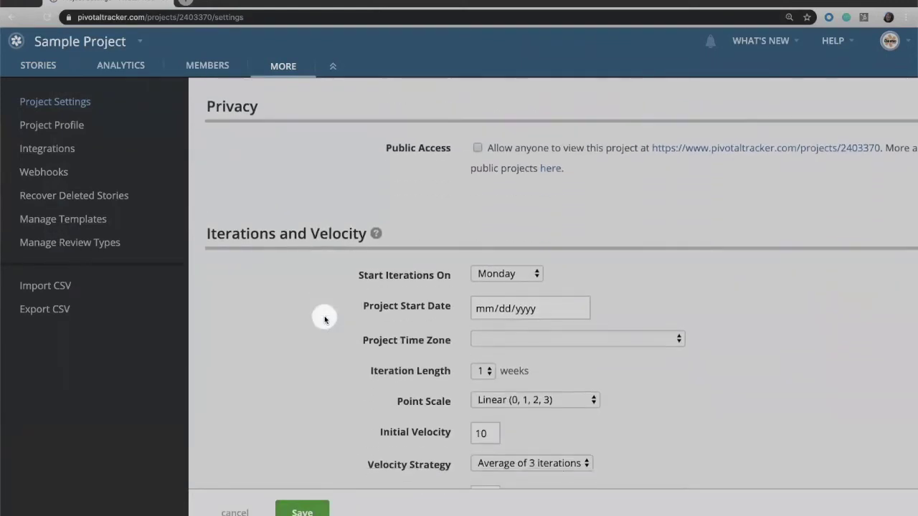
scroll(325, 319, "up", 1)
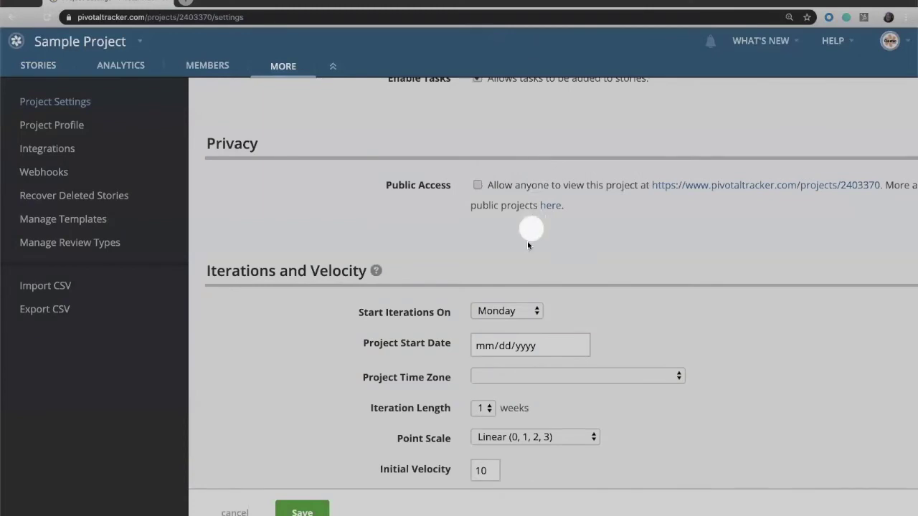
scroll(529, 246, "down", 2)
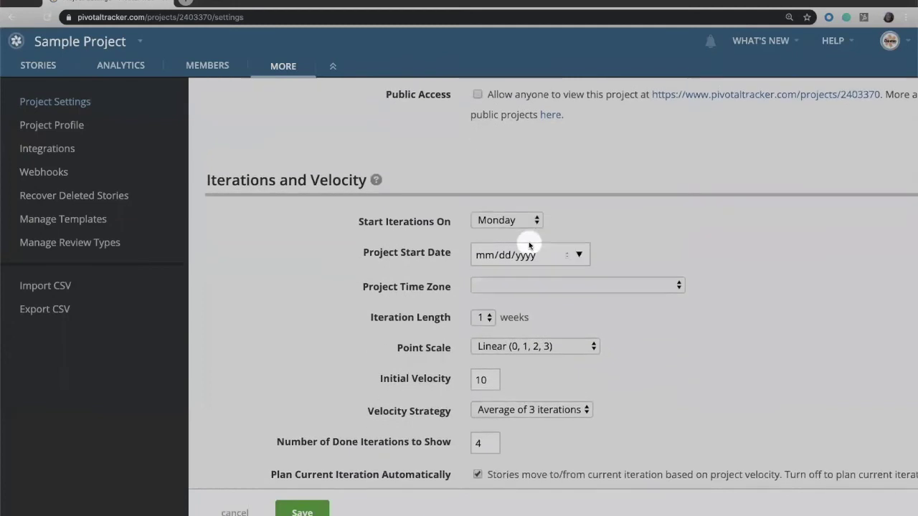
scroll(529, 245, "down", 2)
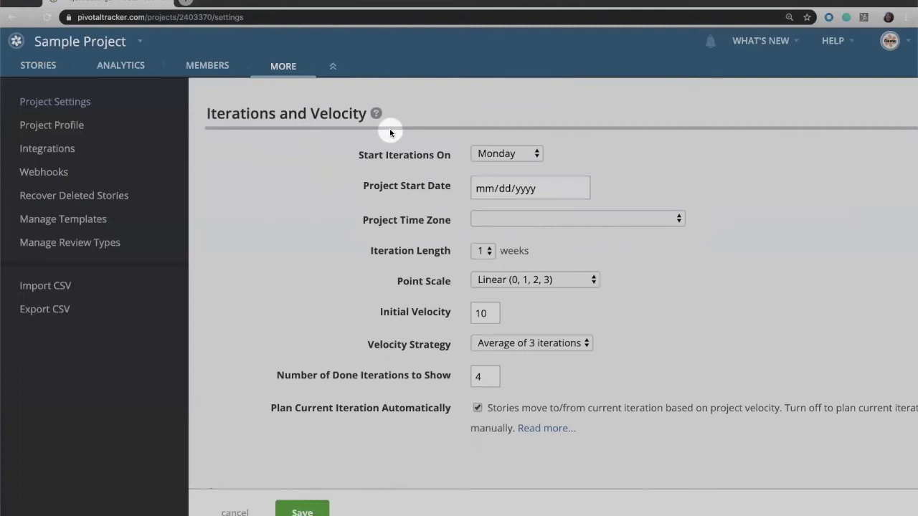
- Review the start day, time zone and iteration length, keeping Monday and 1 week
left_click(518, 153)
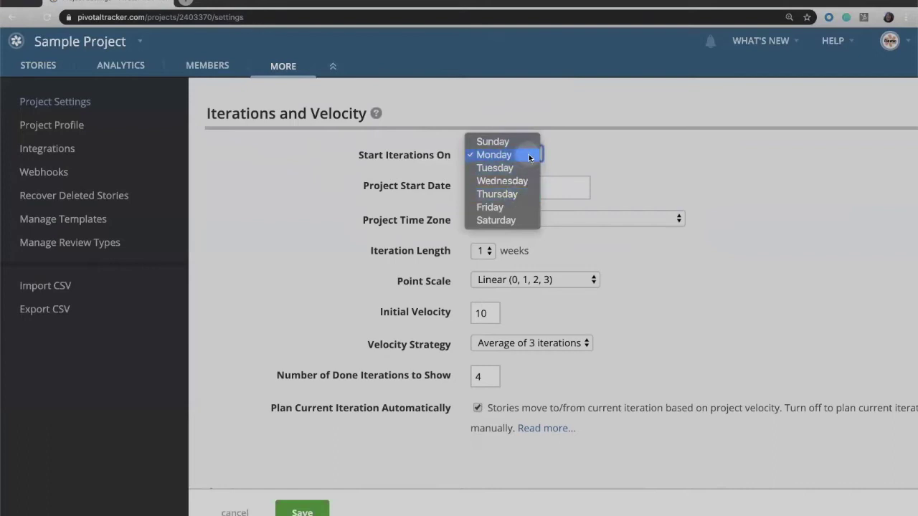
left_click(625, 168)
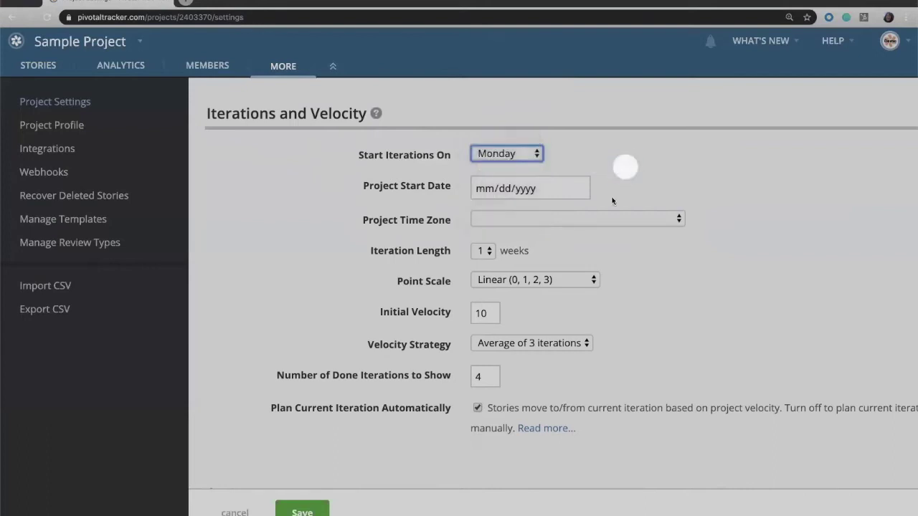
left_click(573, 219)
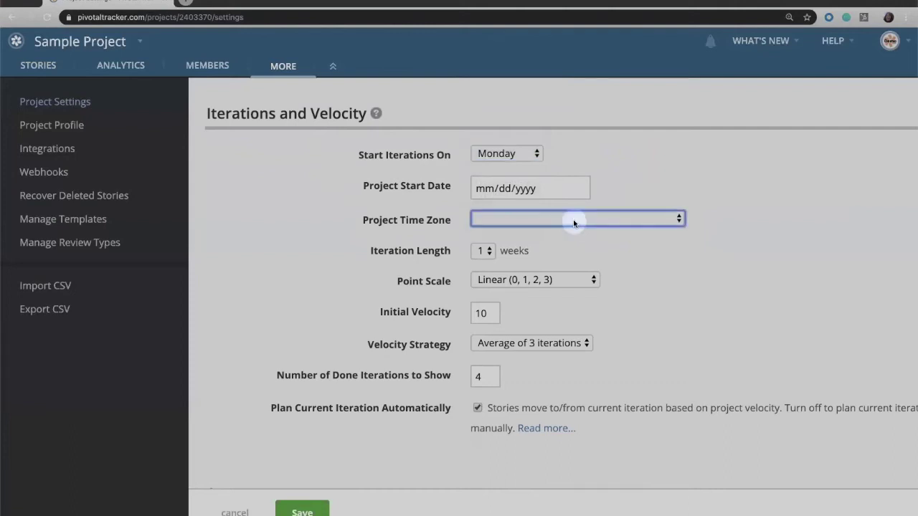
left_click(712, 246)
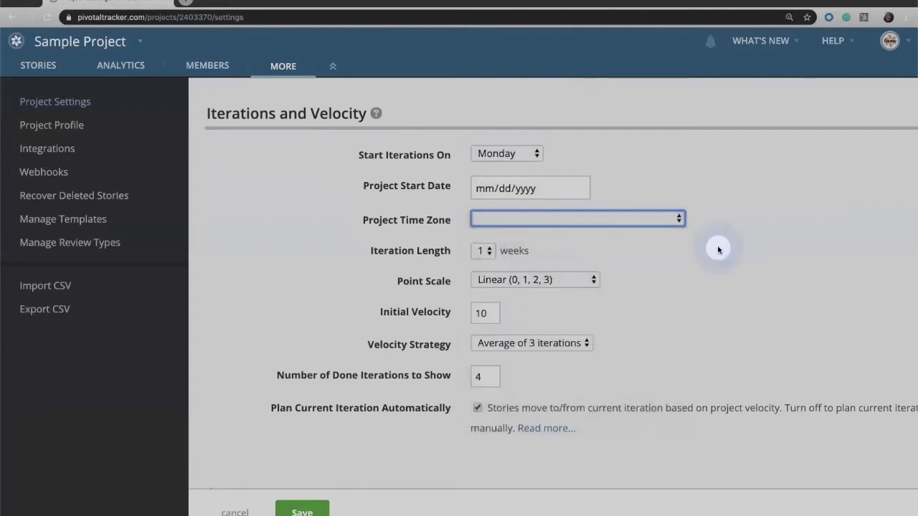
left_click(487, 251)
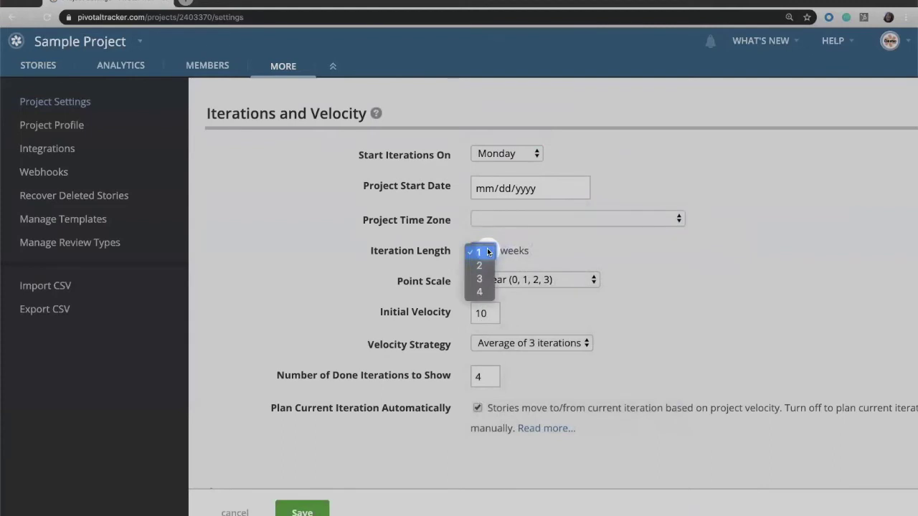
left_click(565, 249)
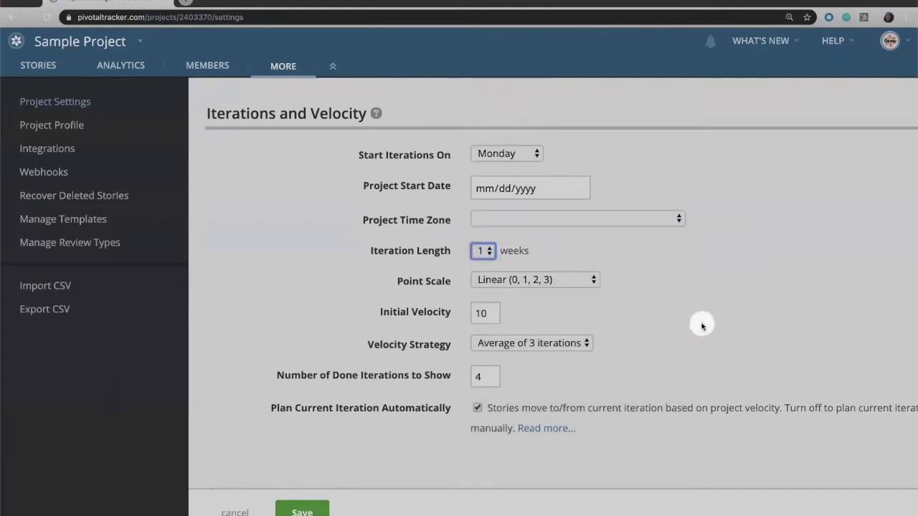
scroll(701, 326, "down", 2)
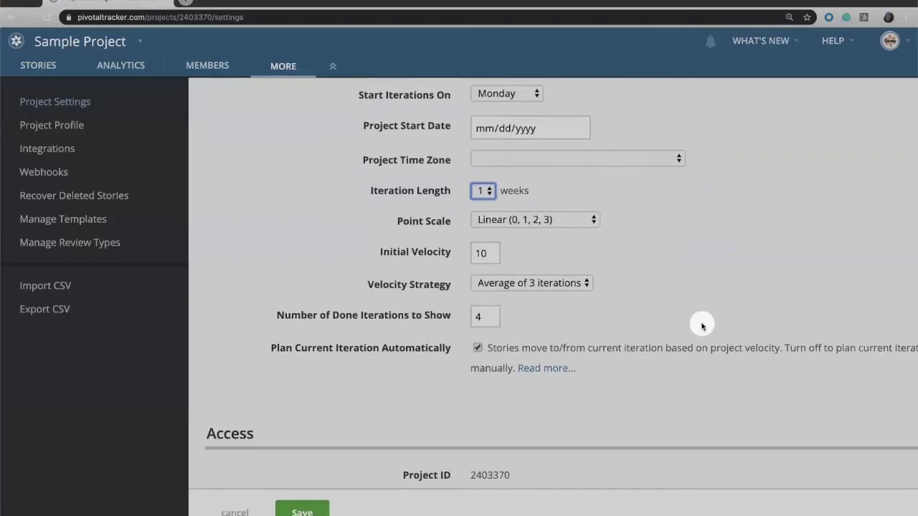
- Try a Custom point scale, then return it to Linear (0, 1, 2, 3)
left_click(571, 211)
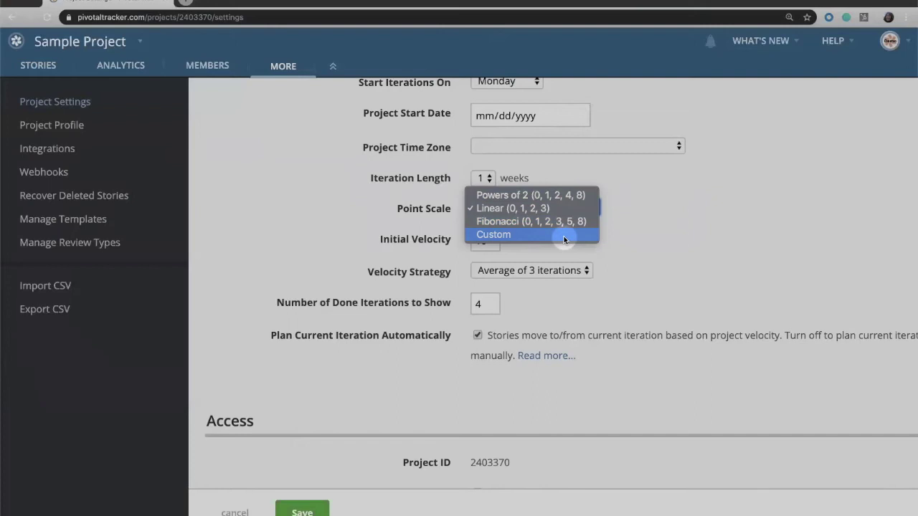
left_click(564, 237)
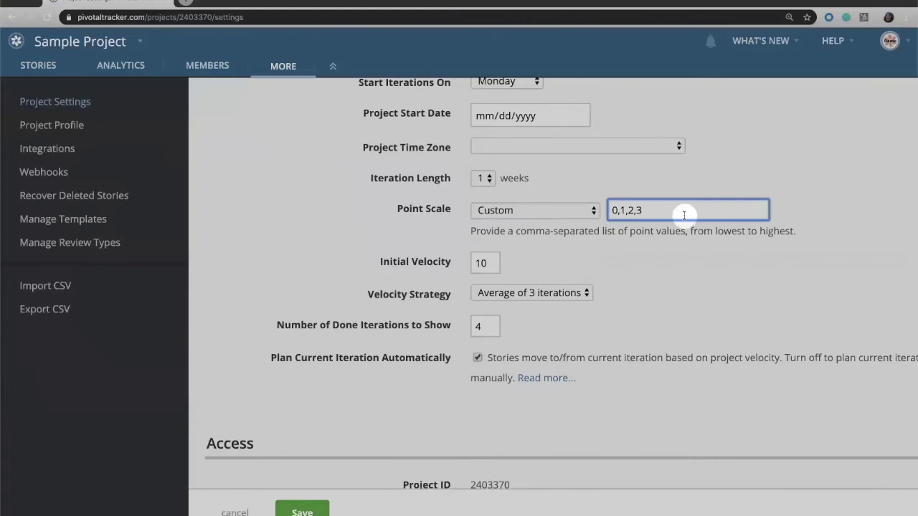
left_click(581, 214)
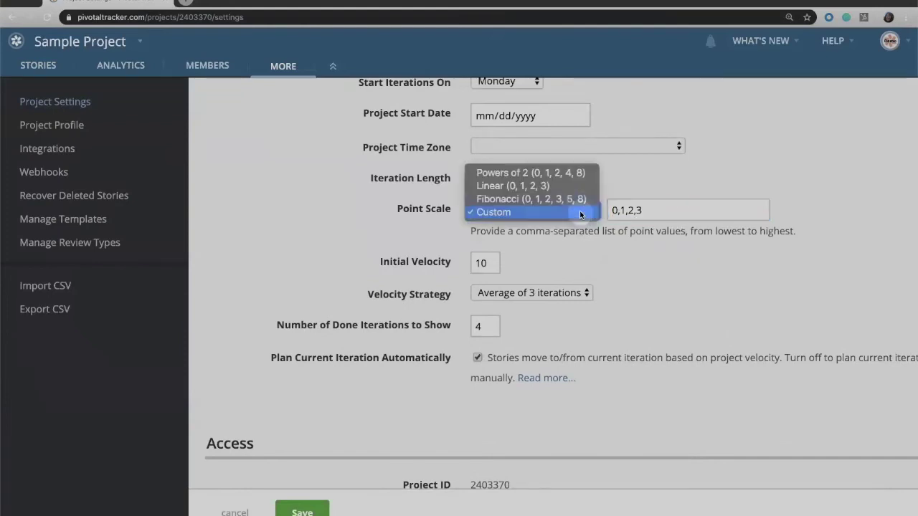
left_click(583, 193)
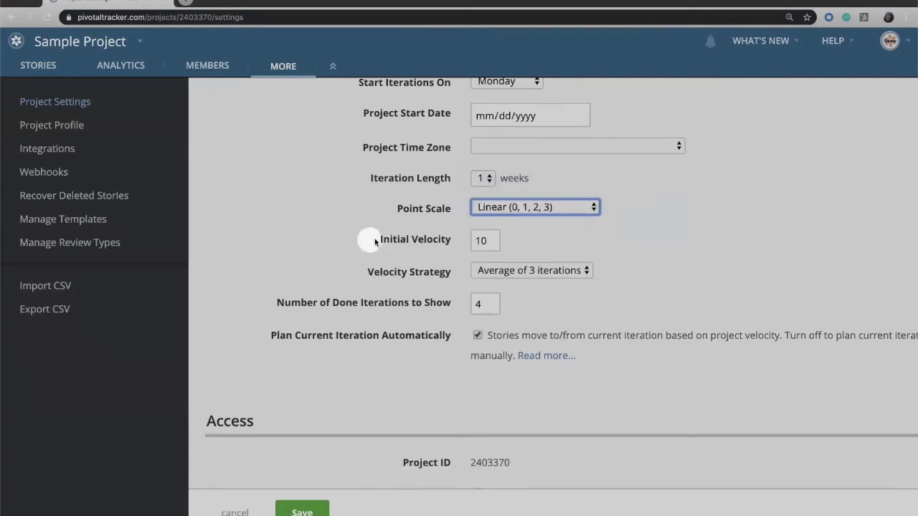
left_click_drag(380, 241, 454, 246)
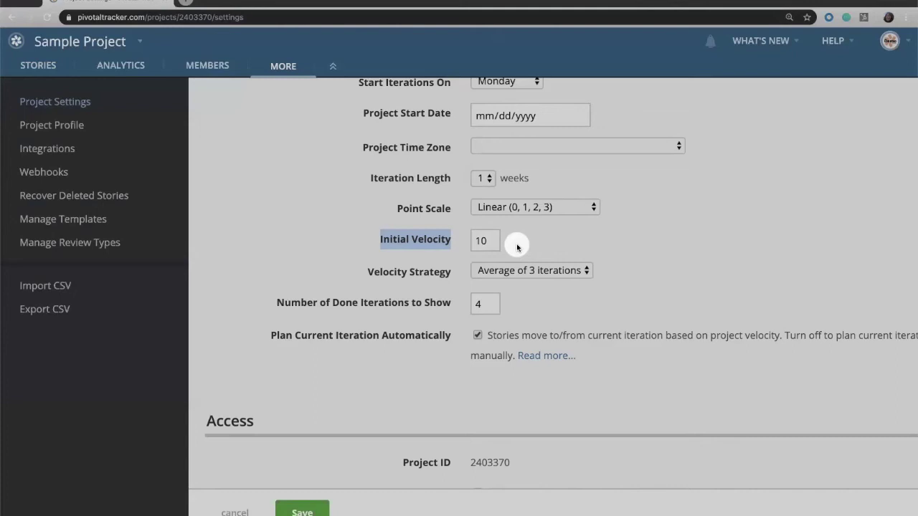
left_click_drag(497, 241, 466, 240)
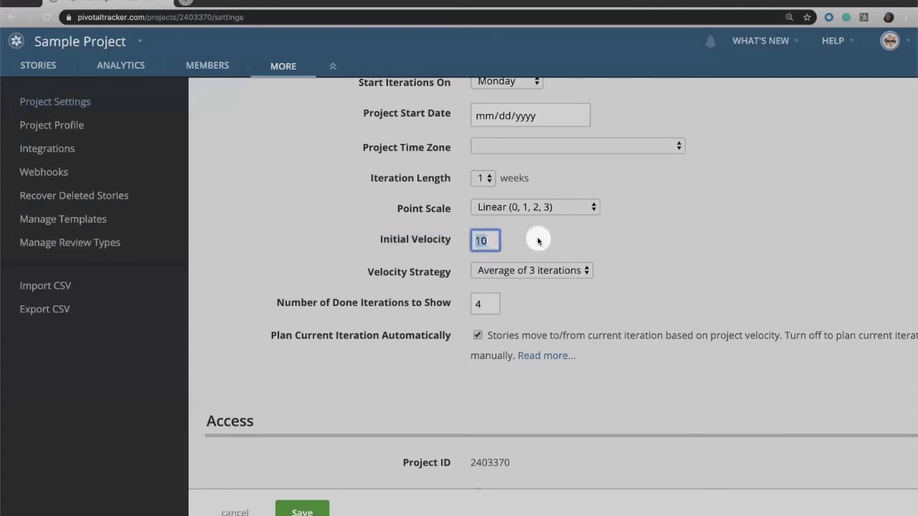
left_click(554, 271)
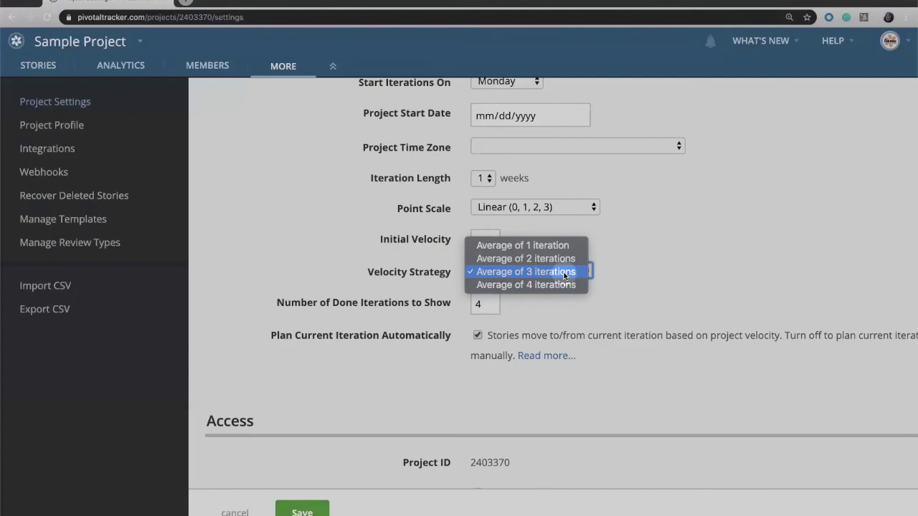
left_click(641, 289)
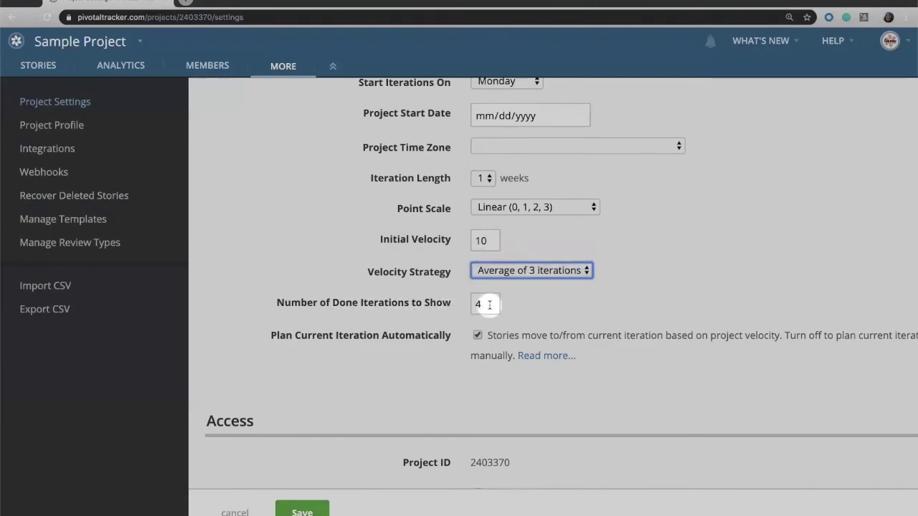
scroll(586, 320, "down", 2)
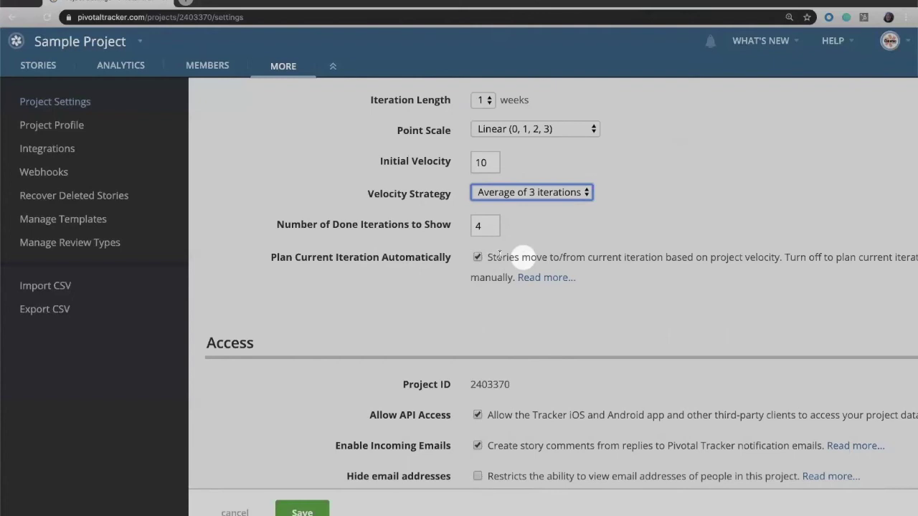
left_click(478, 258)
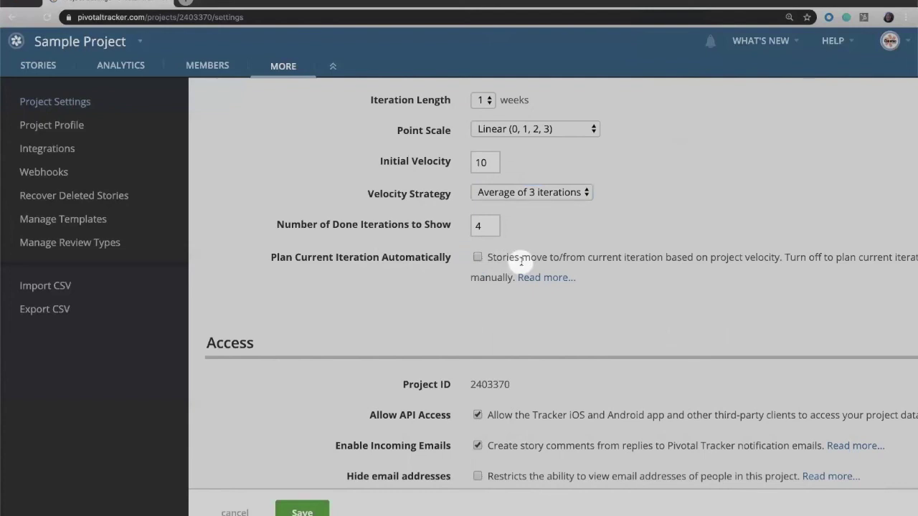
left_click(478, 257)
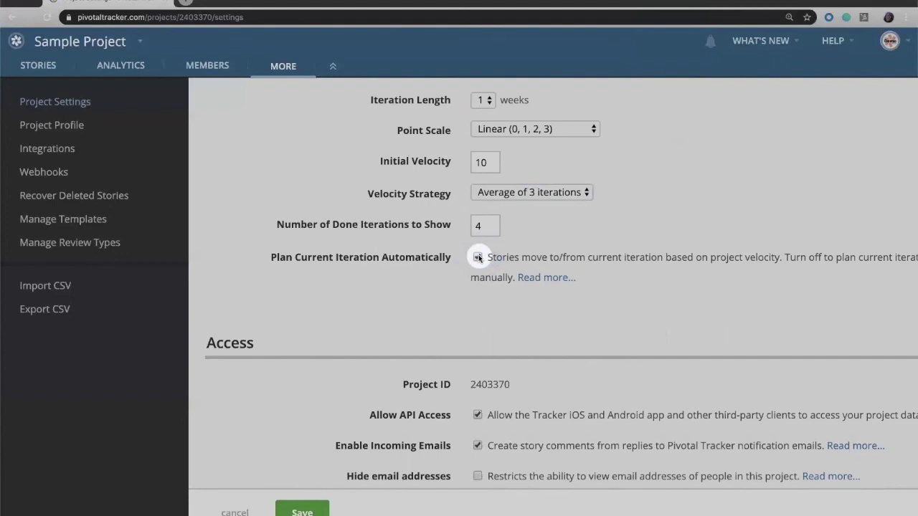
left_click(477, 257)
left_click(478, 257)
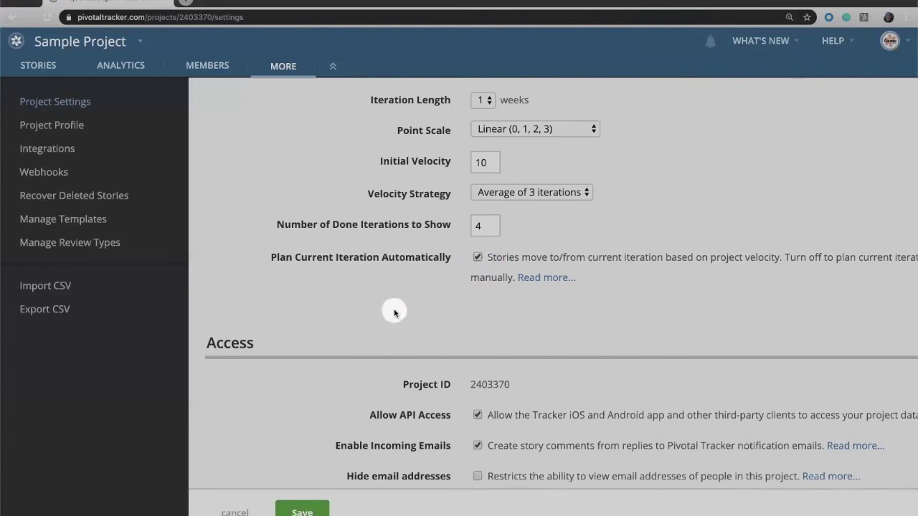
scroll(394, 314, "down", 3)
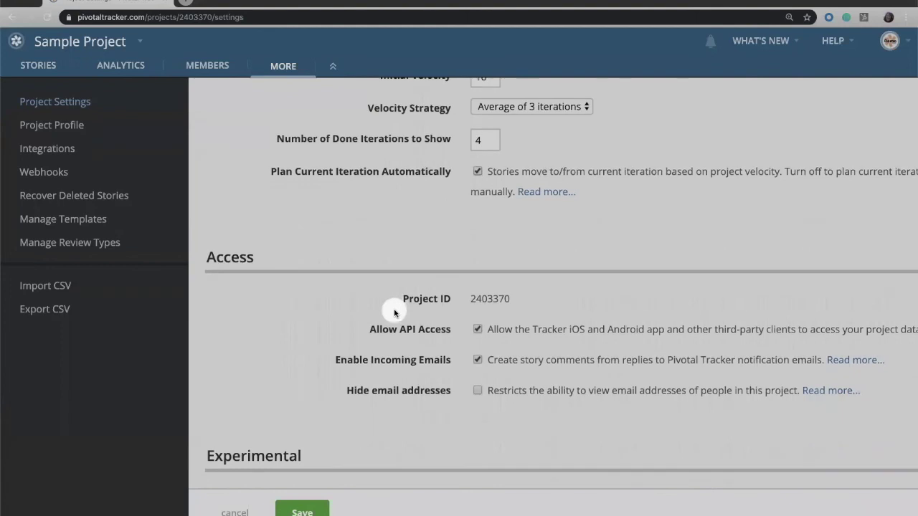
scroll(394, 313, "down", 5)
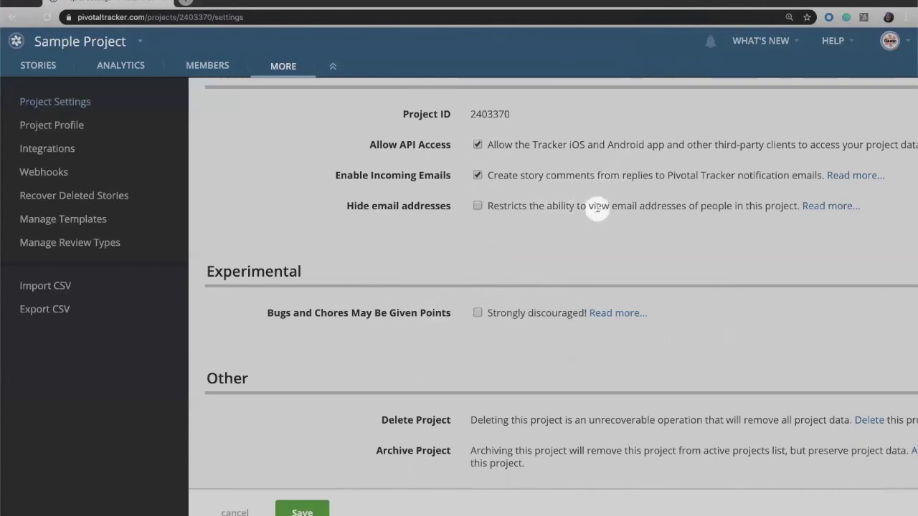
scroll(597, 208, "up", 1)
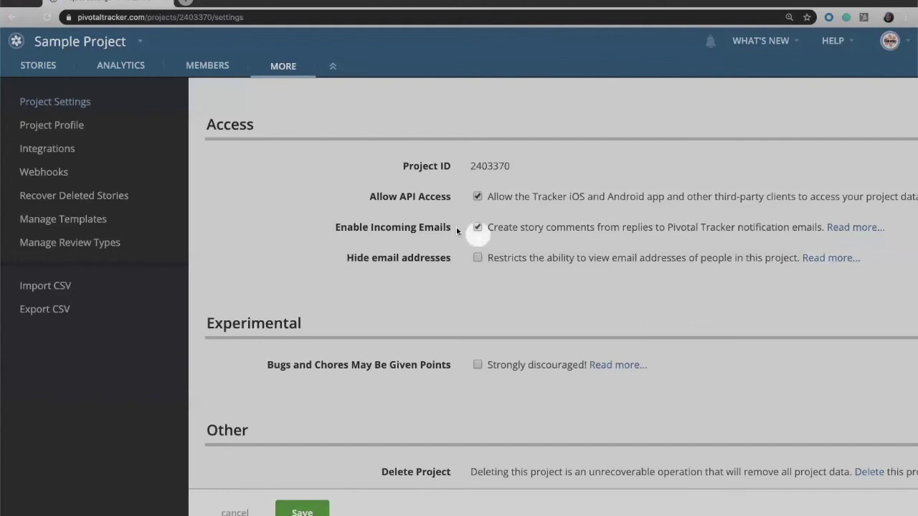
- Visit the Project Profile, Integrations, Webhooks and Recover Deleted Stories pages
left_click(58, 125)
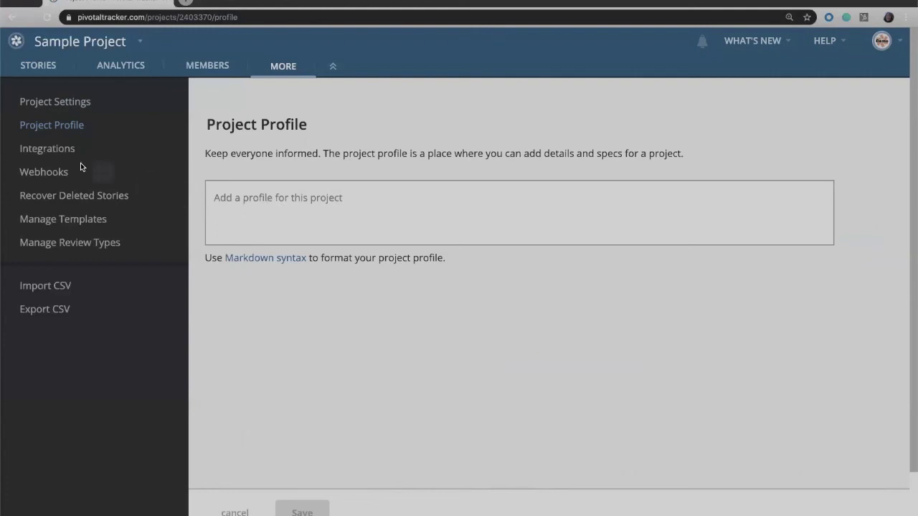
left_click(55, 152)
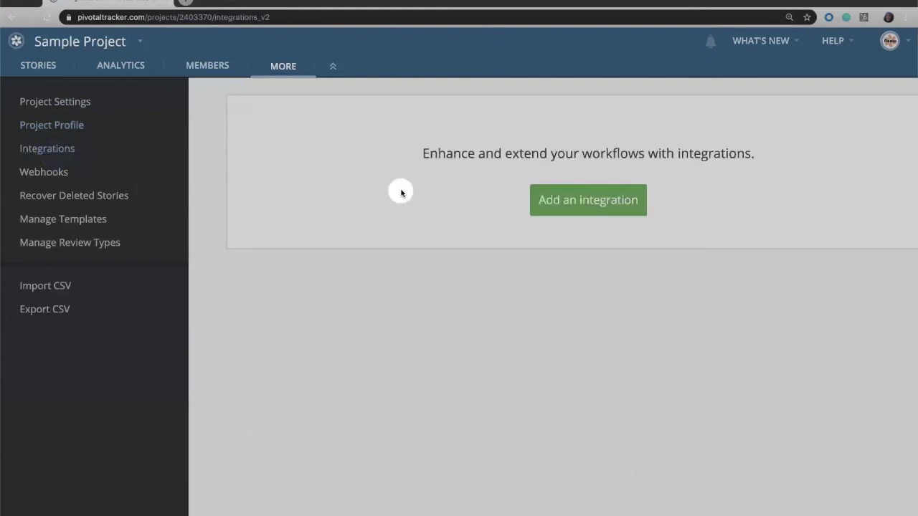
left_click(41, 172)
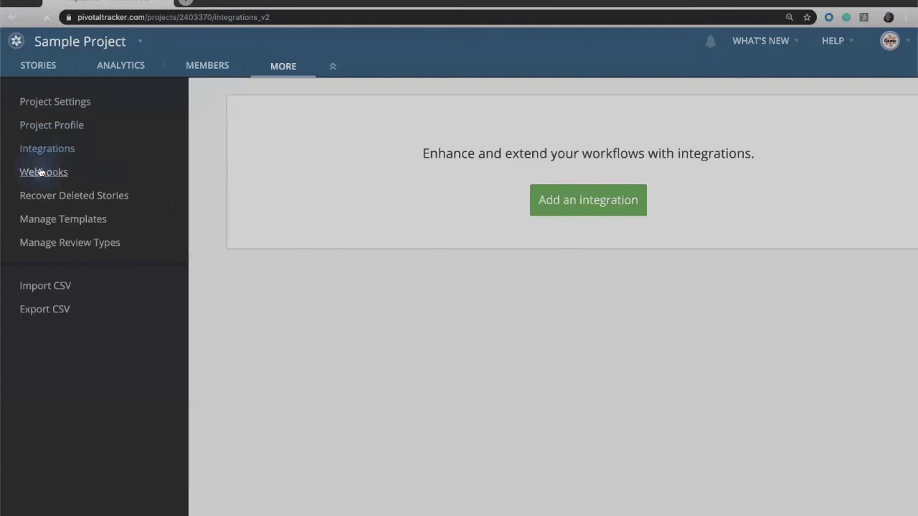
left_click(102, 198)
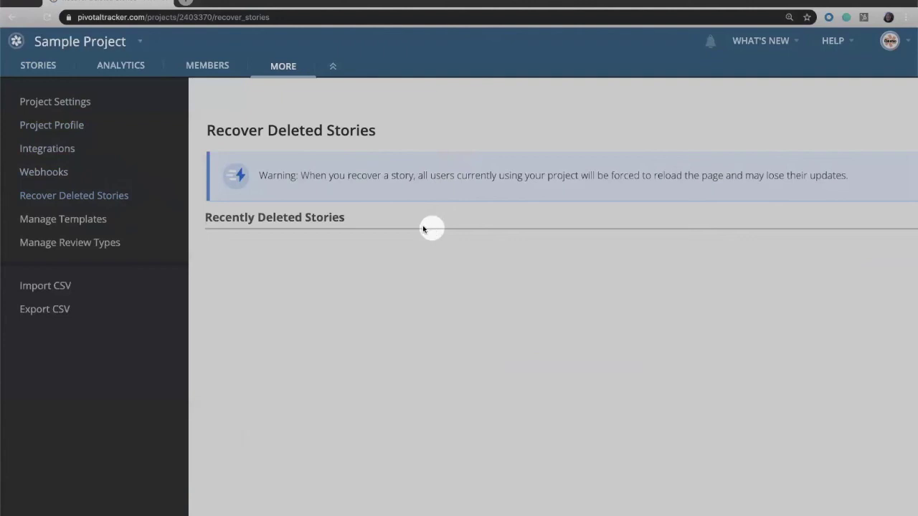
- Visit the Manage Templates, Manage Review Types, Import CSV and Export CSV pages
left_click(65, 226)
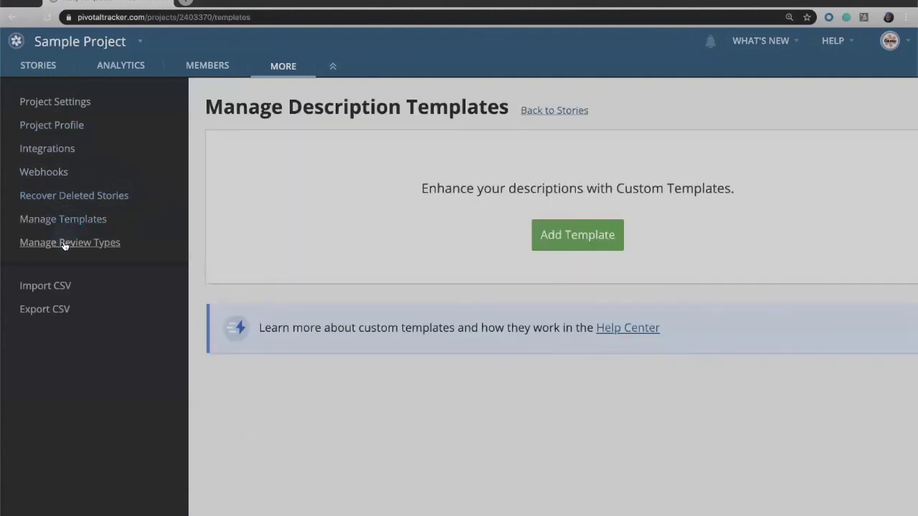
left_click(66, 244)
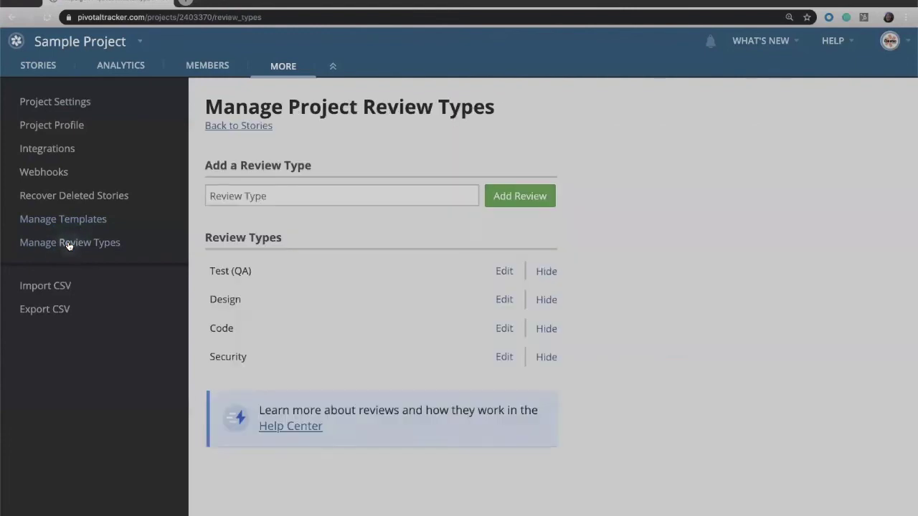
left_click(51, 286)
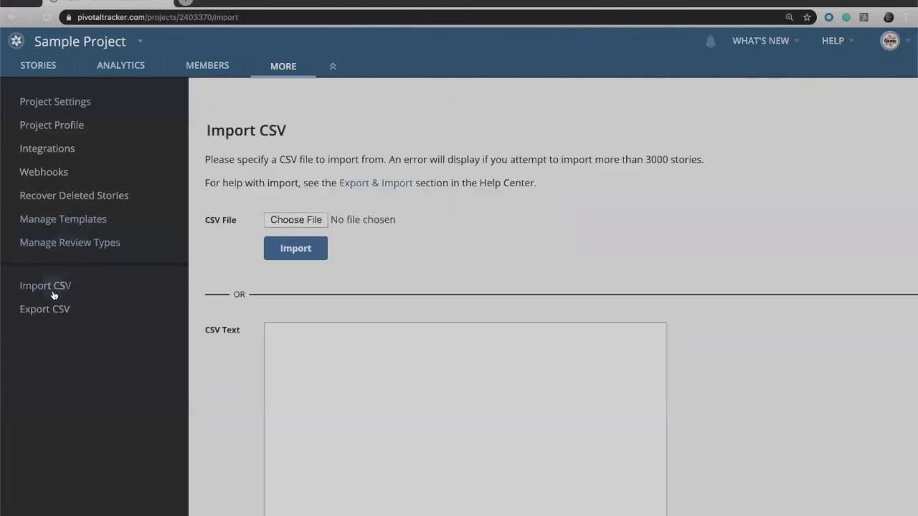
left_click(50, 309)
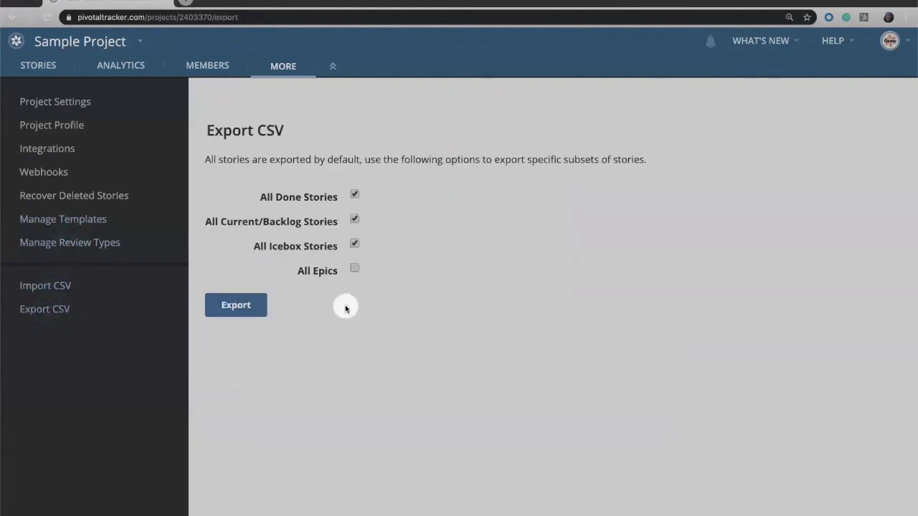